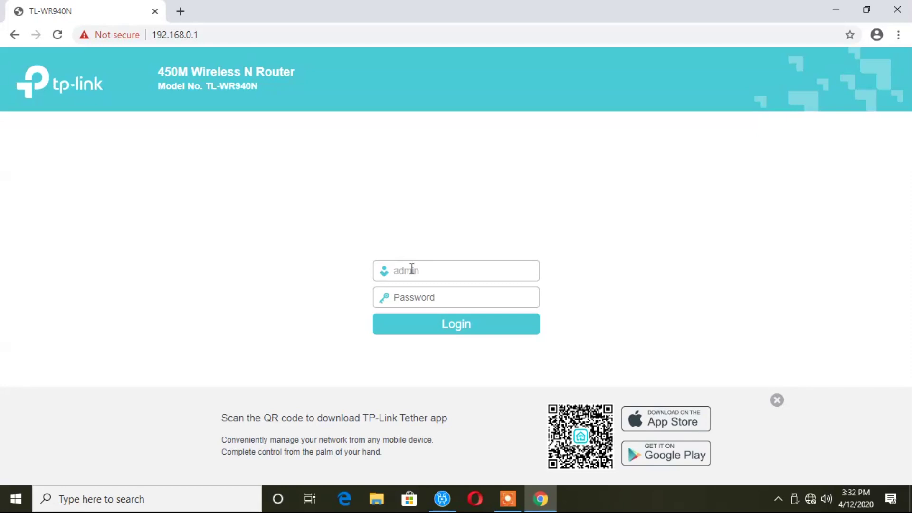
Step: Log in with the admin password and select Range Extender as the Quick Setup working mode
type("a")
left_click(446, 328)
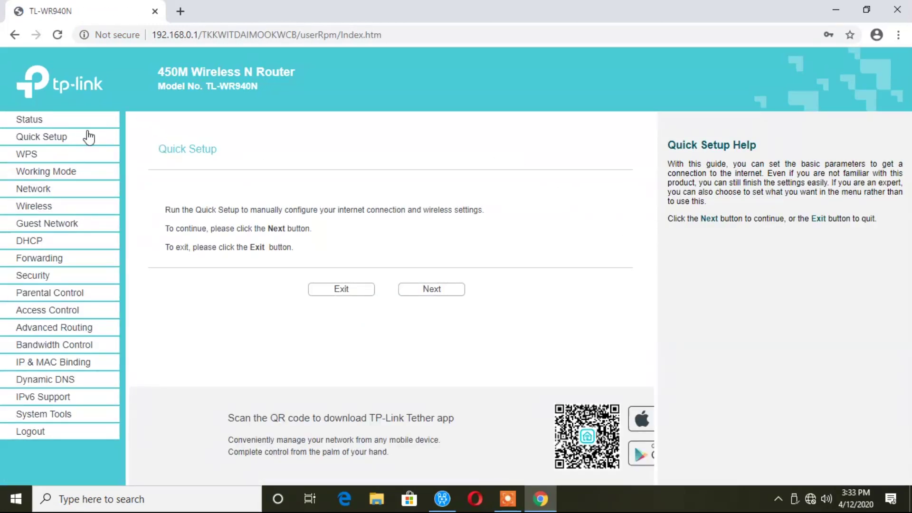
left_click(51, 138)
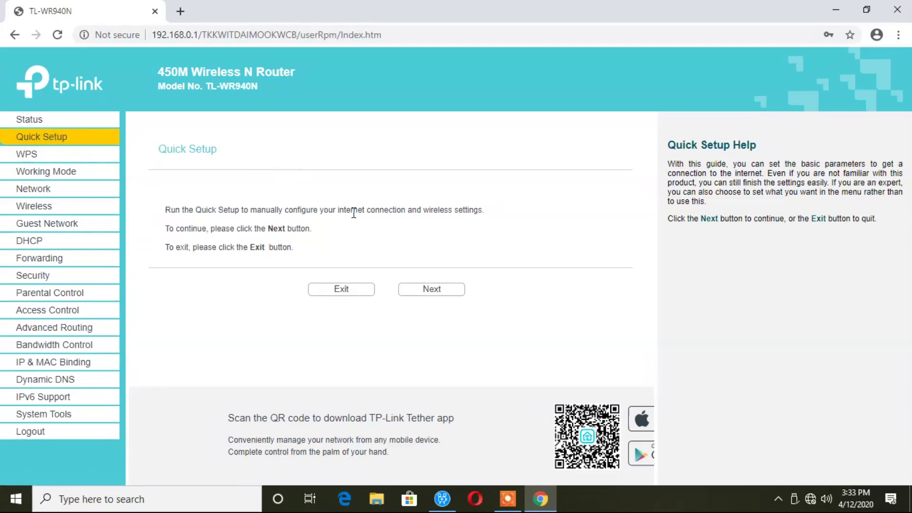
left_click(430, 289)
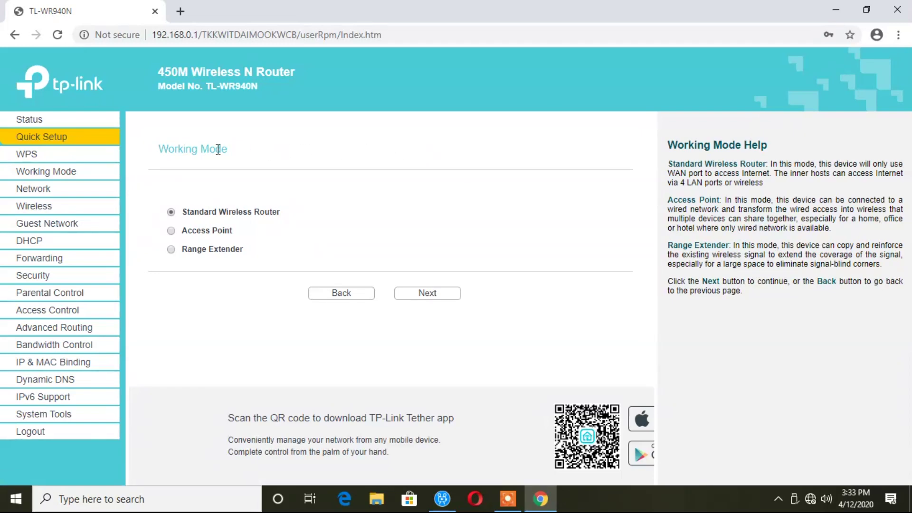
left_click(171, 249)
Step: Survey nearby wireless networks to list the 22 available root access points
left_click(423, 292)
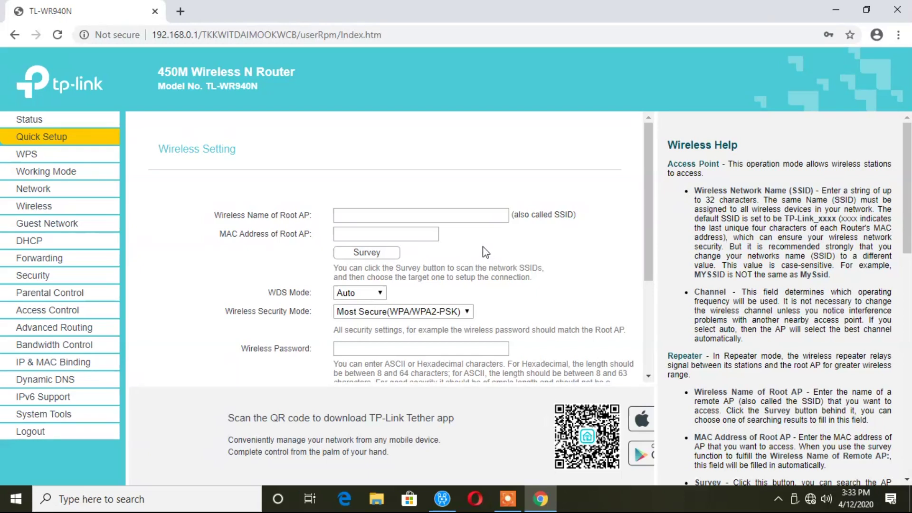
left_click(381, 257)
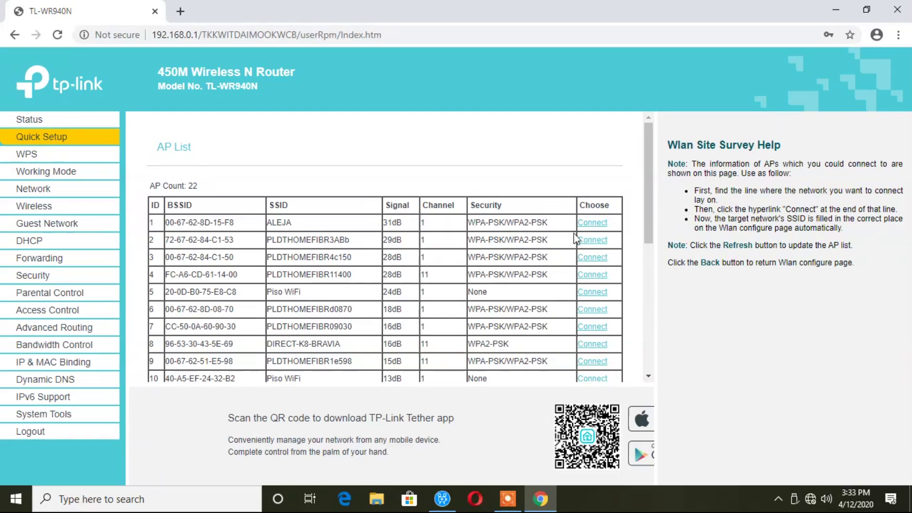
Step: Connect to PLDTHOMEFIBR3ABb as the root AP with its saved wireless password
left_click(591, 241)
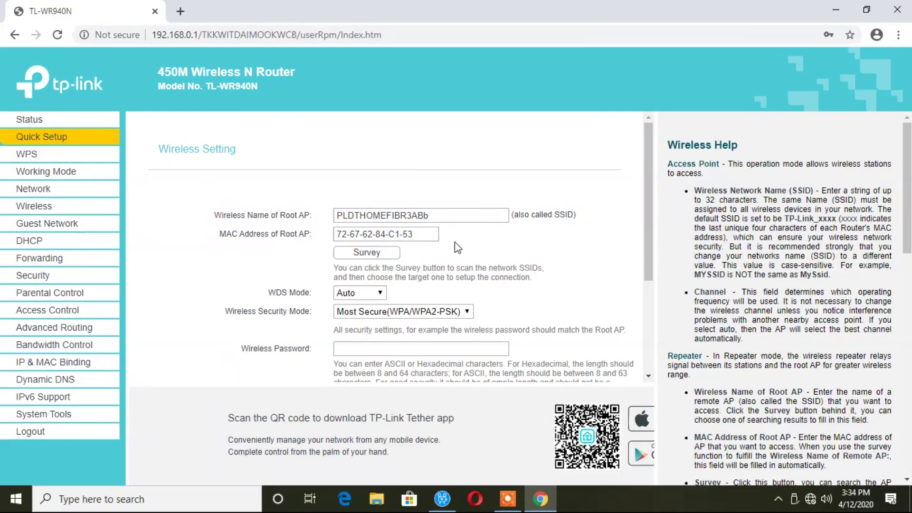
left_click(376, 351)
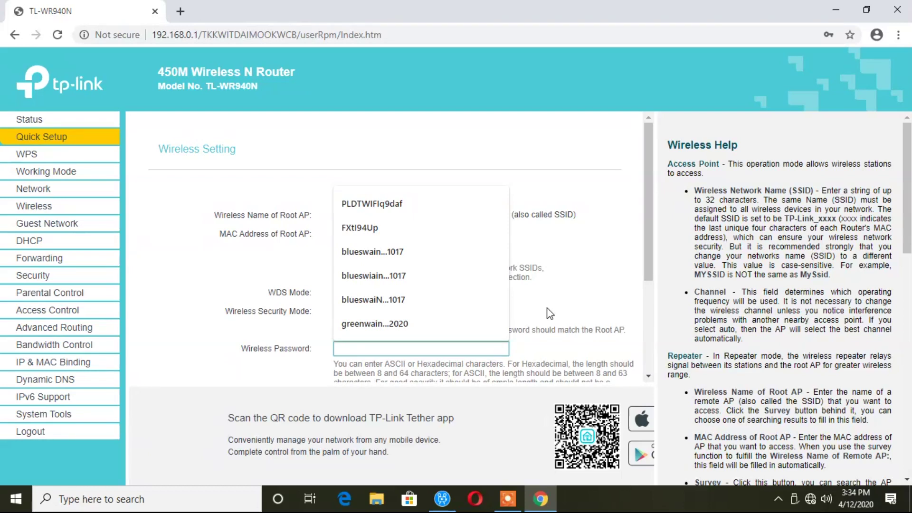
left_click(425, 176)
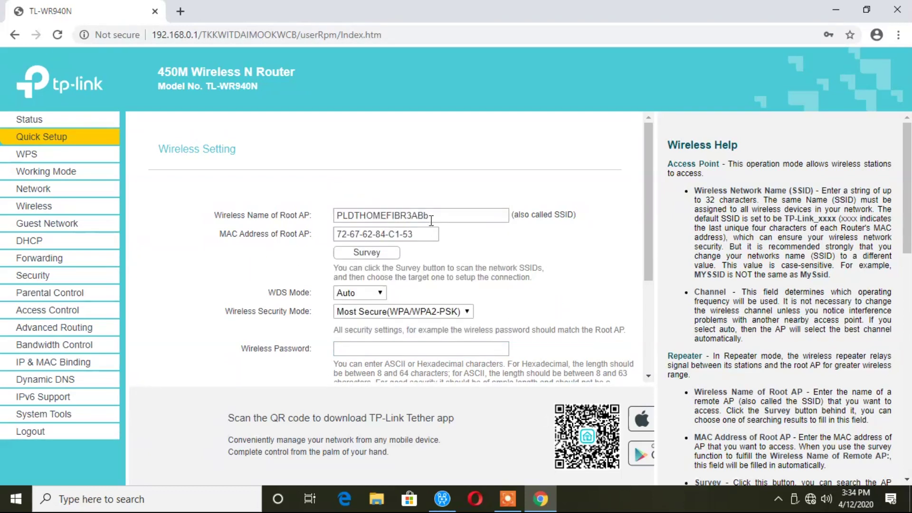
left_click(359, 351)
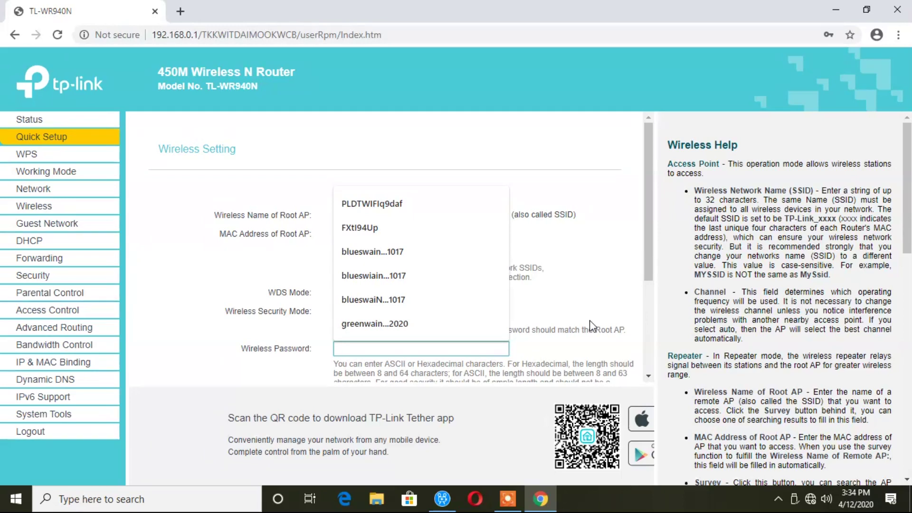
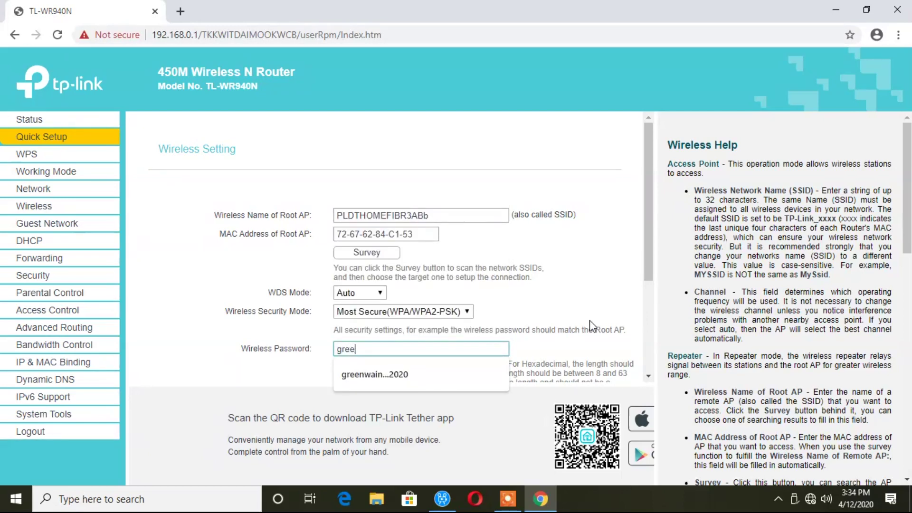
left_click(430, 370)
scroll(209, 340, "down", 3)
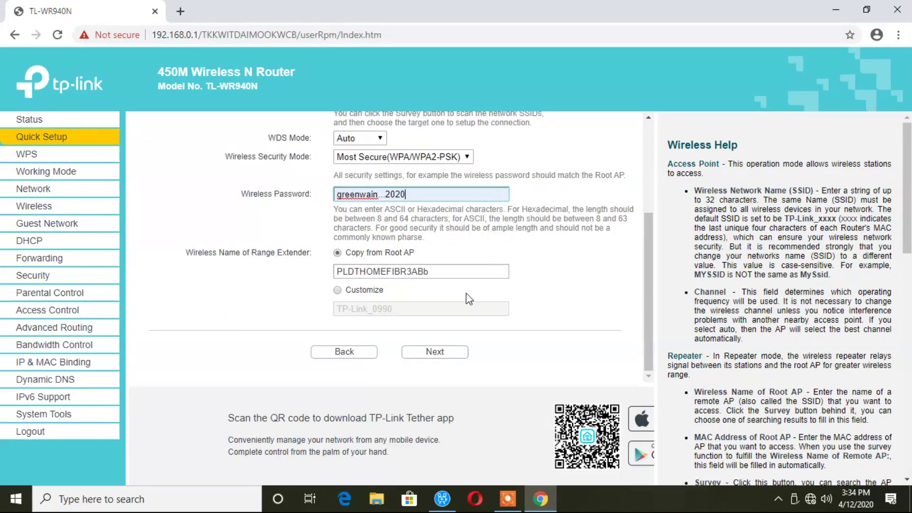
left_click(434, 352)
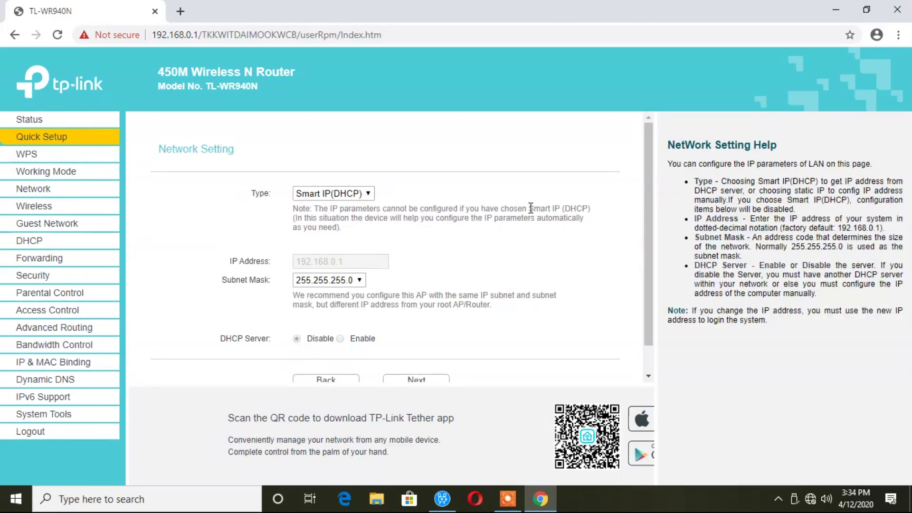
Step: Keep Smart IP(DHCP) with DHCP Server disabled, finish Quick Setup and reboot the router
scroll(484, 231, "down", 1)
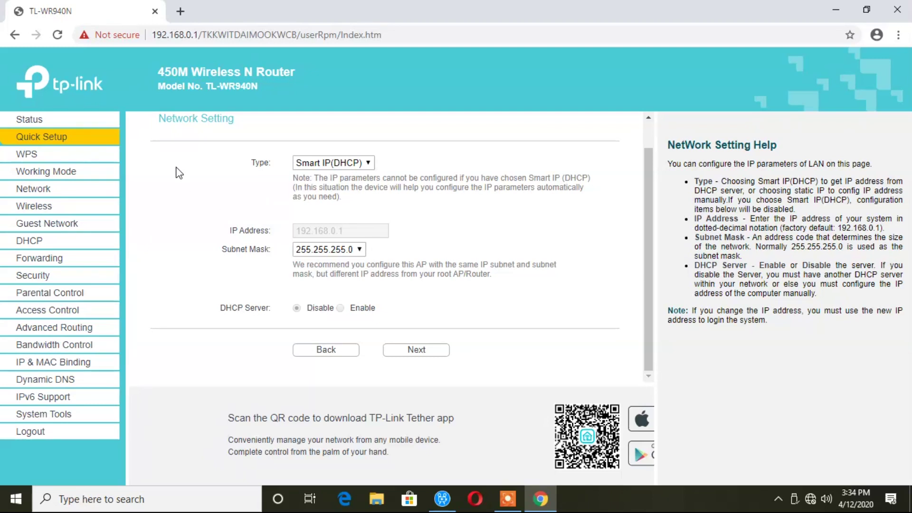
left_click(296, 309)
left_click(417, 350)
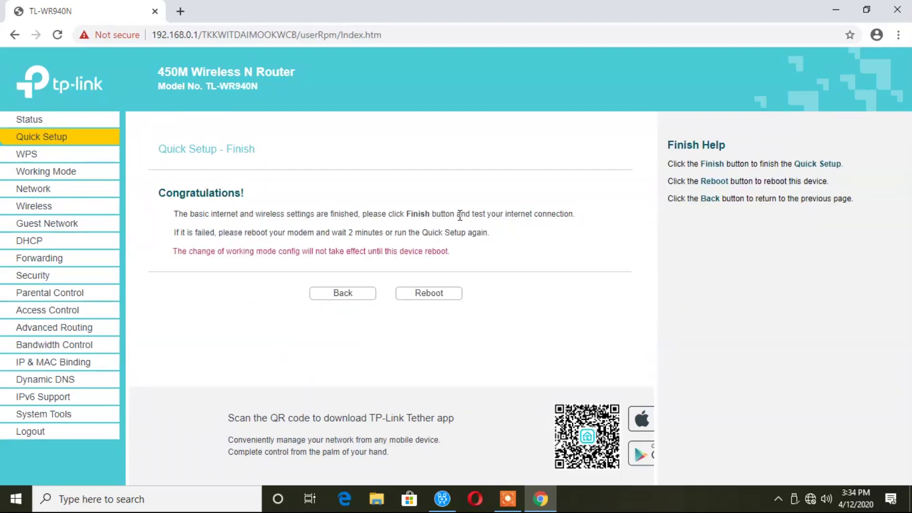
left_click(437, 293)
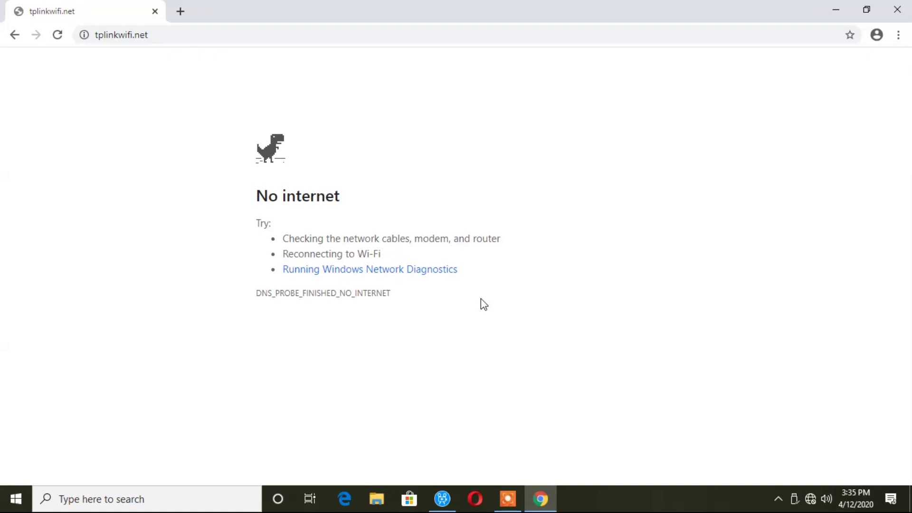
Step: Check in Network & Internet settings that Ethernet reports internet access, then close the windows
right_click(814, 499)
left_click(812, 479)
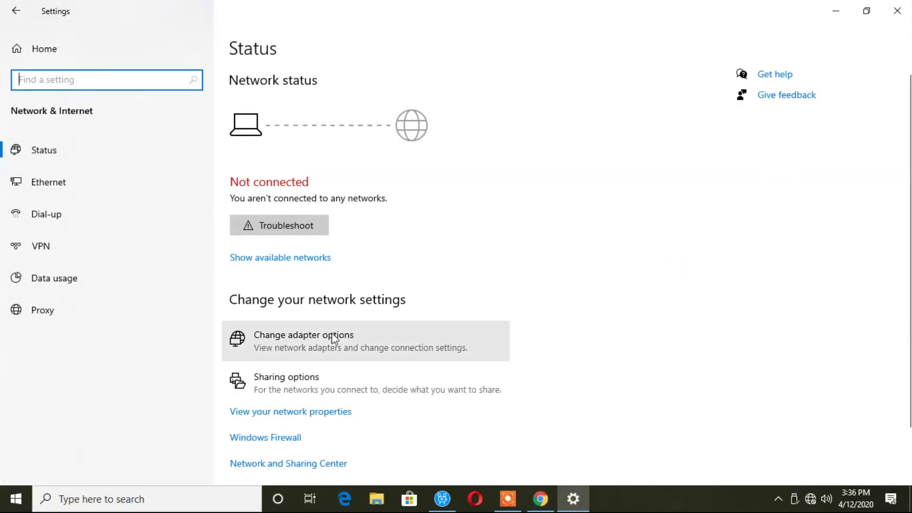
left_click(311, 352)
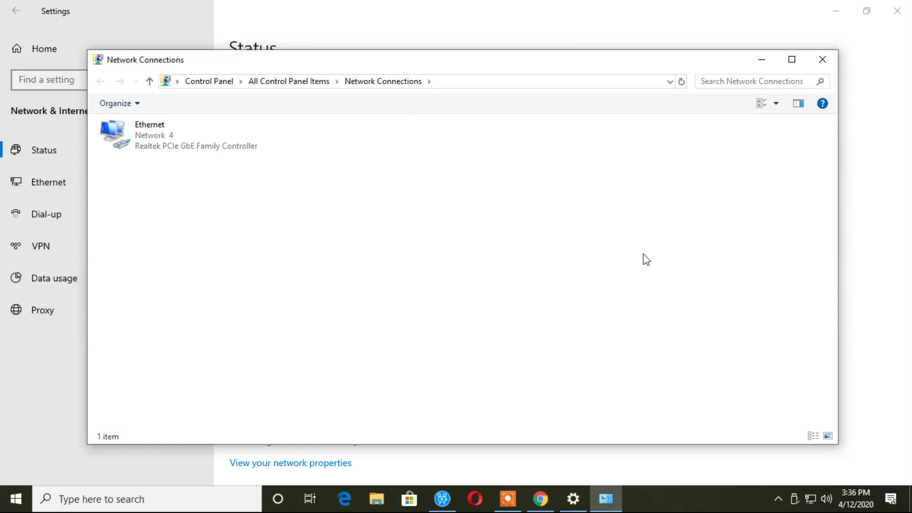
left_click(824, 61)
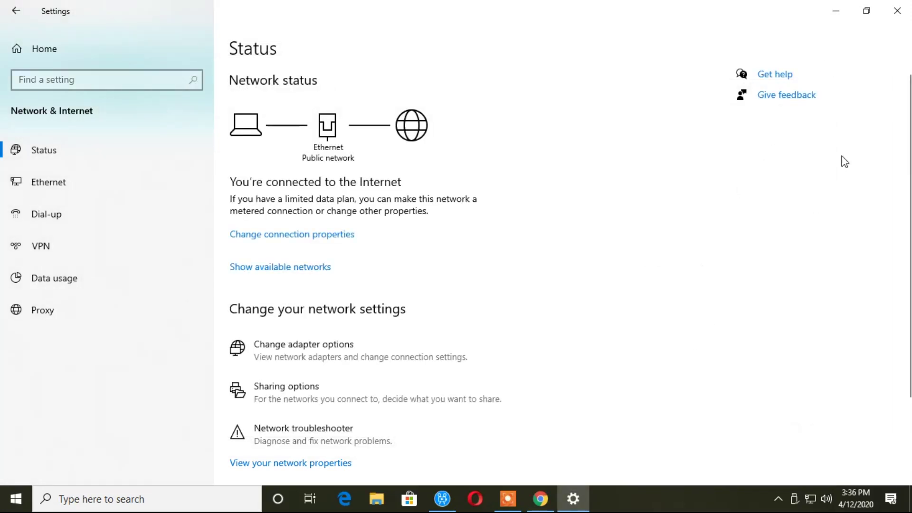
left_click(899, 17)
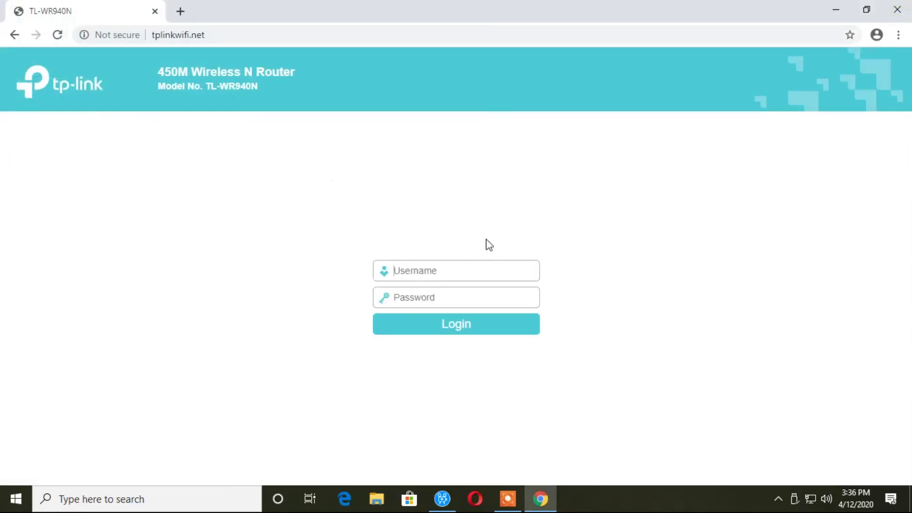
Step: In a new tab, search Google for 'manila' to confirm pages load
left_click(180, 13)
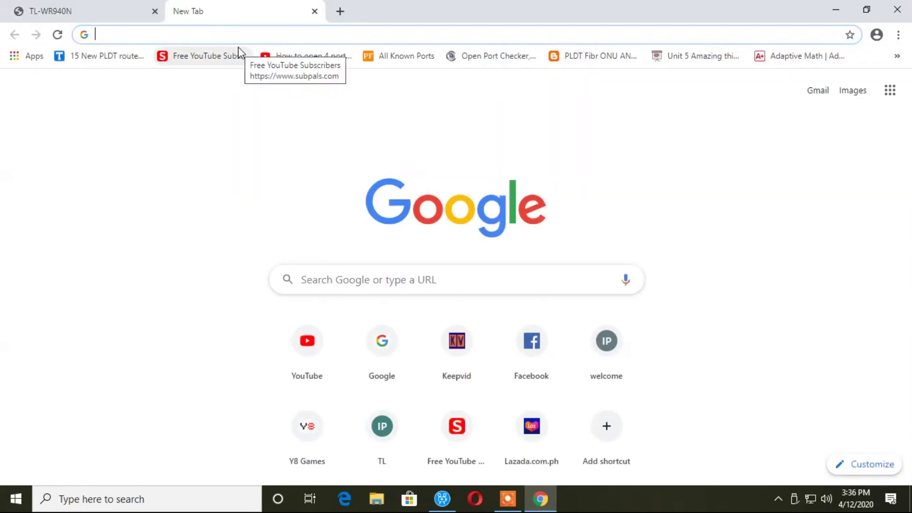
type("google.com")
key("Return")
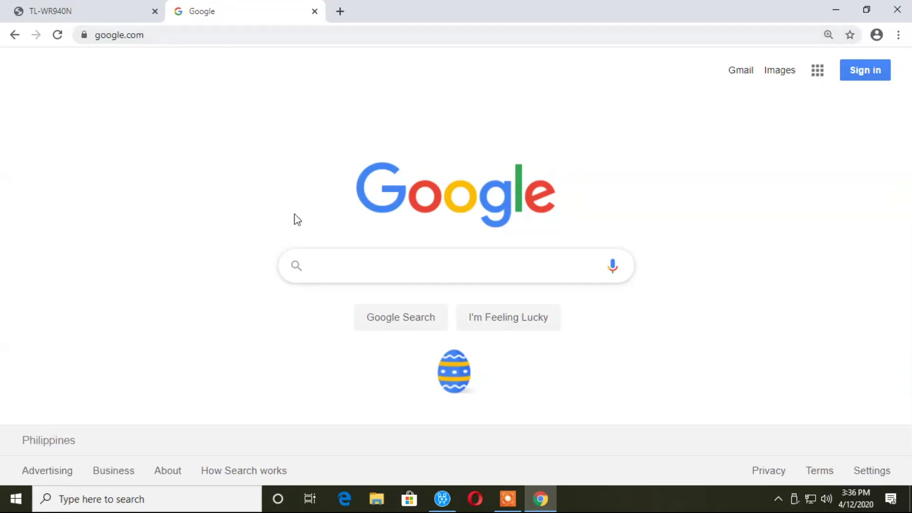
type("manila")
key("Return")
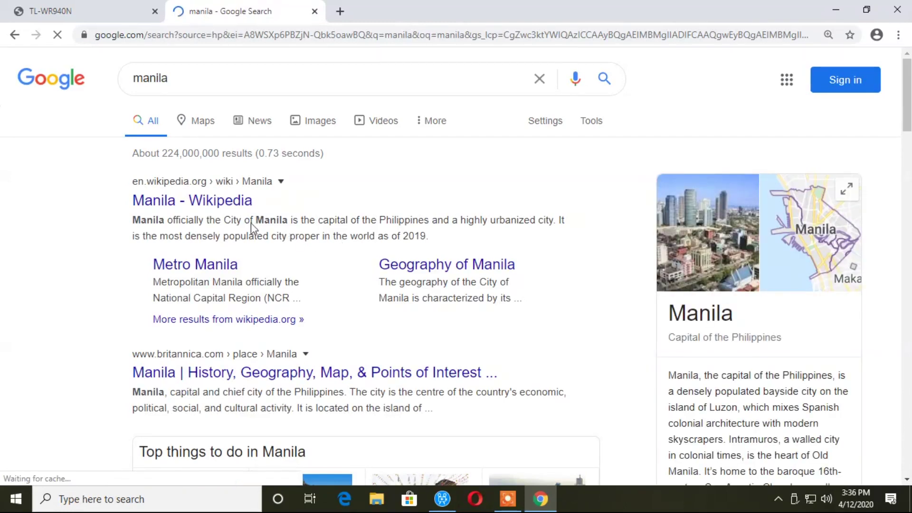
Step: Go to speedtest.net
left_click(233, 41)
type("spe")
key("Return")
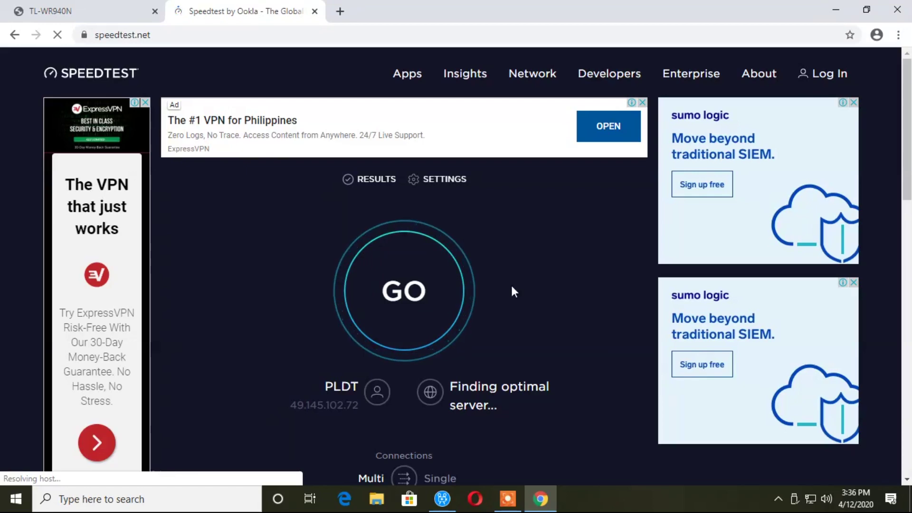
Step: Start a Speedtest run against the PLDT server in Cebu City
scroll(509, 259, "down", 1)
scroll(509, 256, "up", 1)
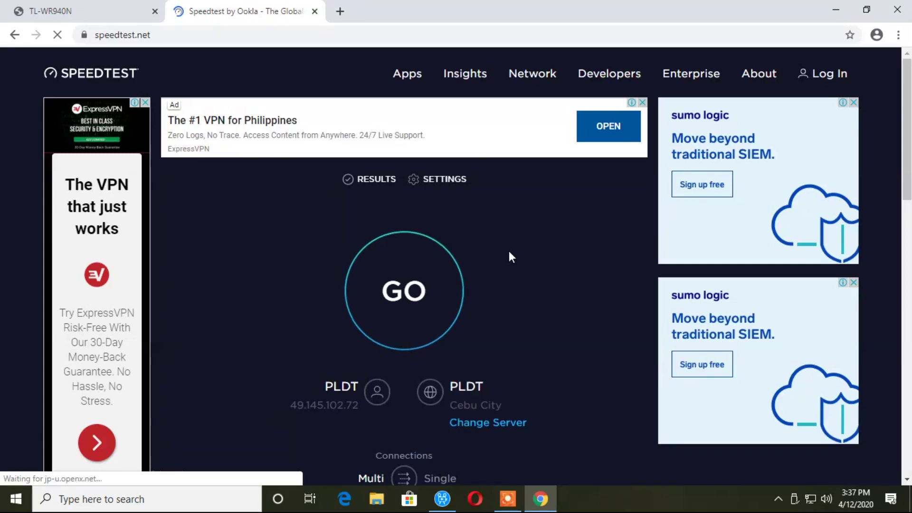
left_click(427, 299)
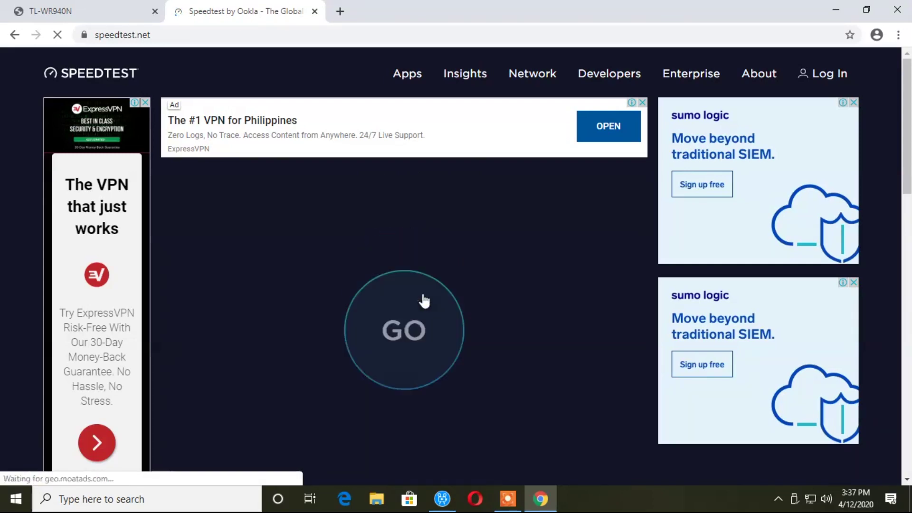